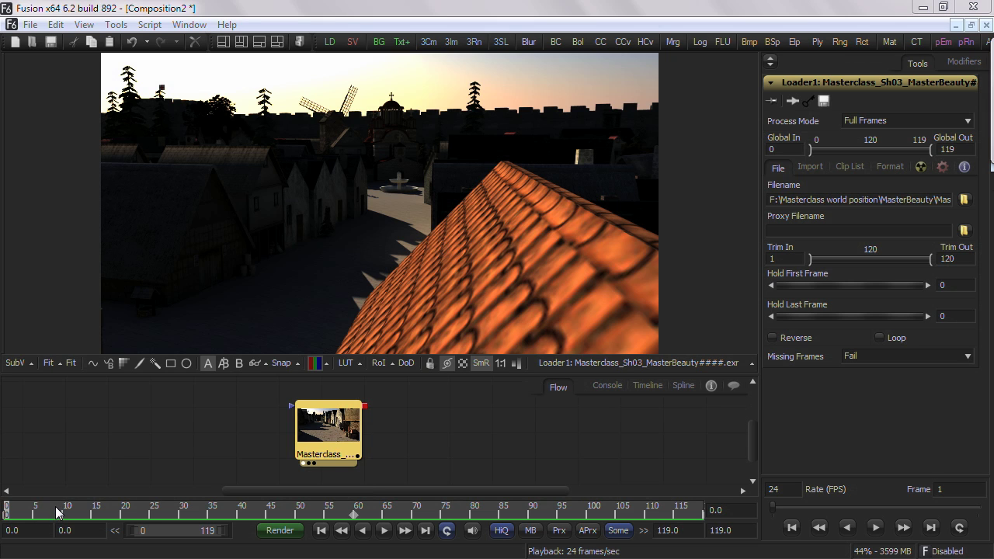
Play back the 120-frame MasterBeauty street render sequence.
{"action": "left_click", "coordinate": [383, 531]}
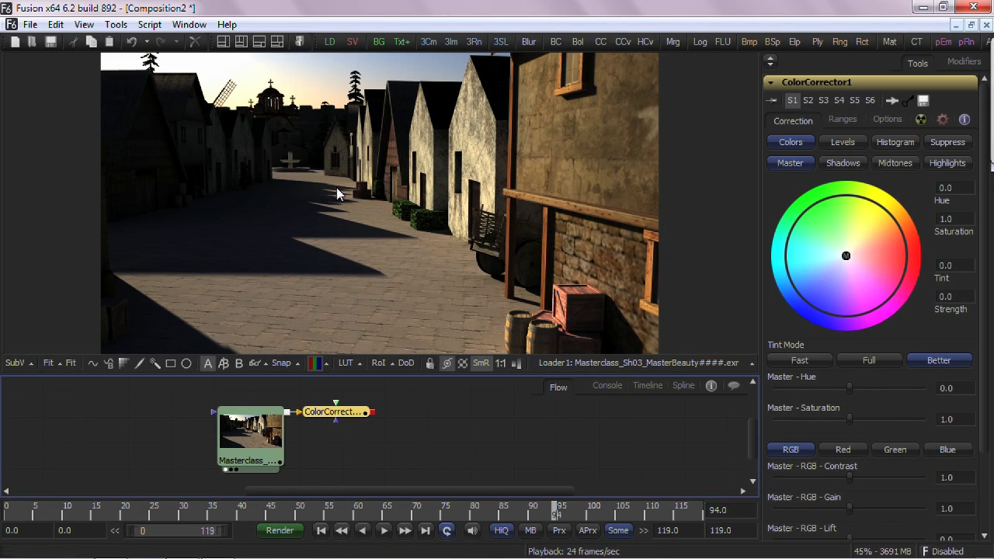
Lower Master RGB Gain, then add a flattened, tilted, soft-edged Ellipse1 mask on the road.
{"action": "left_click_drag", "start_coordinate": [847, 508], "coordinate": [801, 509]}
{"action": "left_click", "coordinate": [186, 363]}
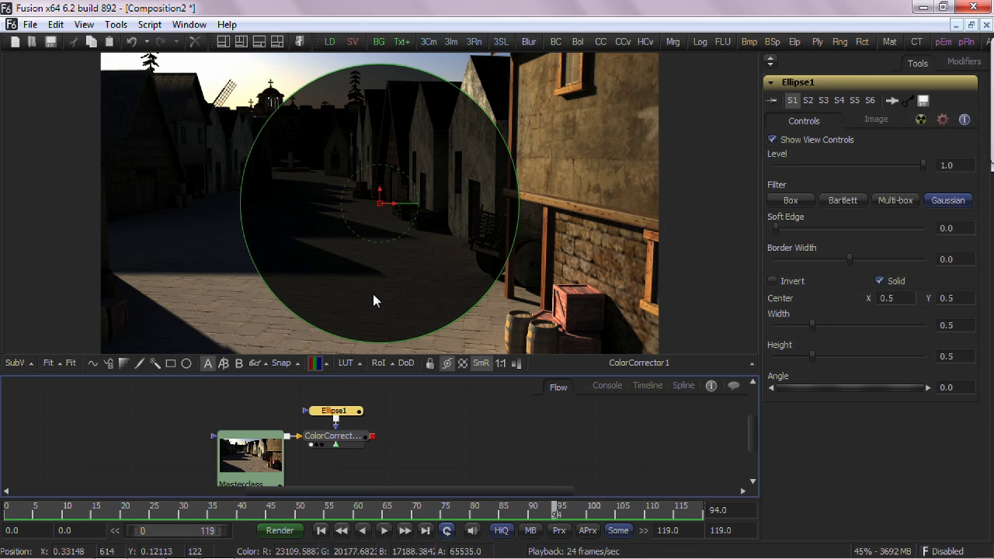
{"action": "left_click_drag", "start_coordinate": [450, 83], "coordinate": [452, 128]}
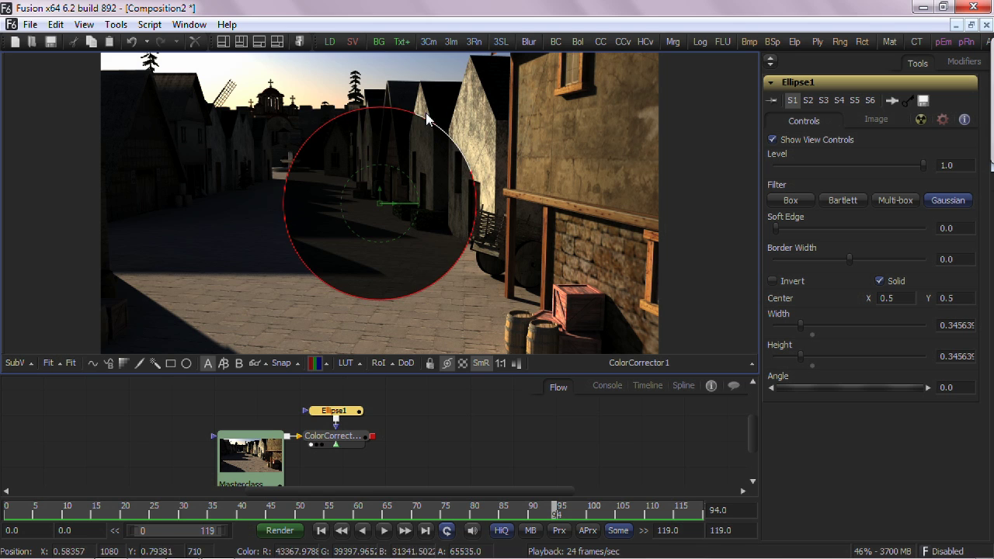
{"action": "left_click_drag", "start_coordinate": [380, 93], "coordinate": [380, 177]}
{"action": "left_click_drag", "start_coordinate": [373, 215], "coordinate": [351, 214]}
{"action": "left_click_drag", "start_coordinate": [438, 234], "coordinate": [460, 239]}
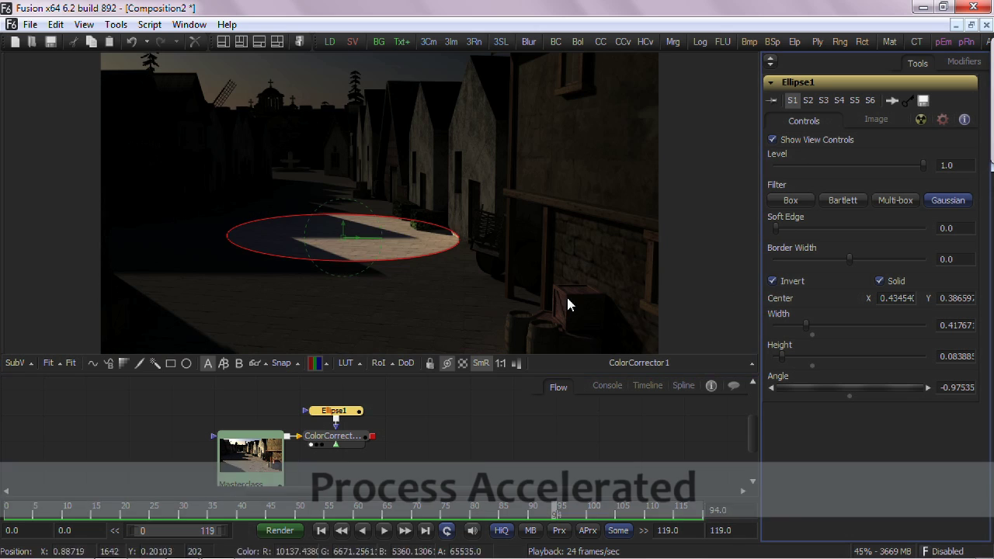
{"action": "left_click_drag", "start_coordinate": [775, 227], "coordinate": [839, 230]}
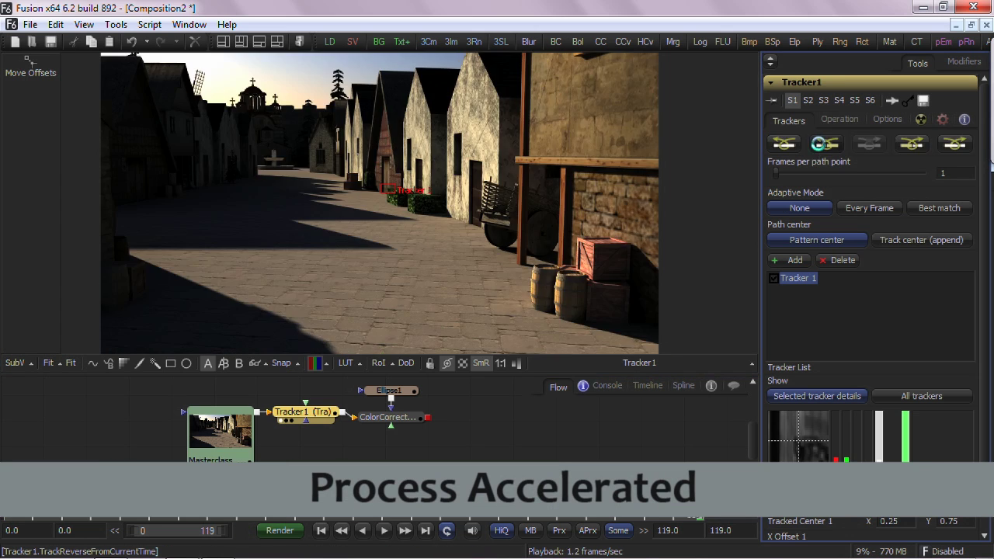
Track backward, connect the ellipse center to Tracker1, and move it onto the lit patch.
{"action": "left_click", "coordinate": [824, 144]}
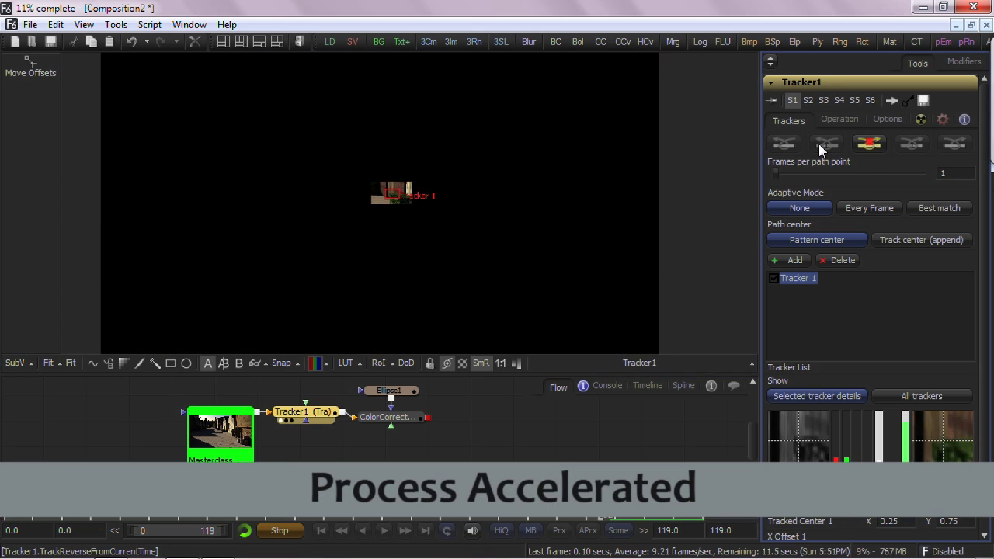
{"action": "right_click", "coordinate": [393, 185]}
{"action": "mouse_move", "coordinate": [438, 385]}
{"action": "mouse_move", "coordinate": [578, 363]}
{"action": "mouse_move", "coordinate": [818, 359]}
{"action": "left_click", "coordinate": [842, 357]}
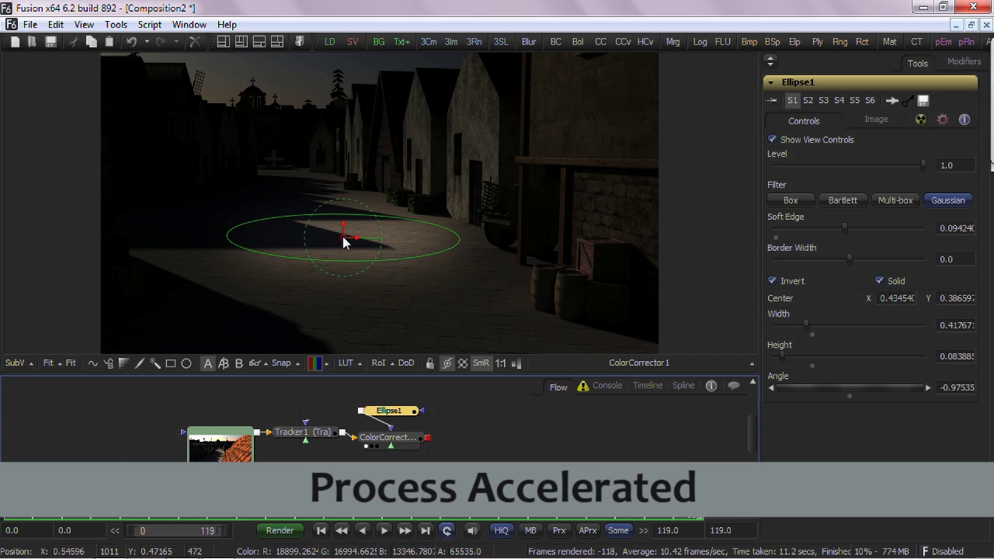
{"action": "left_click_drag", "start_coordinate": [343, 238], "coordinate": [350, 211]}
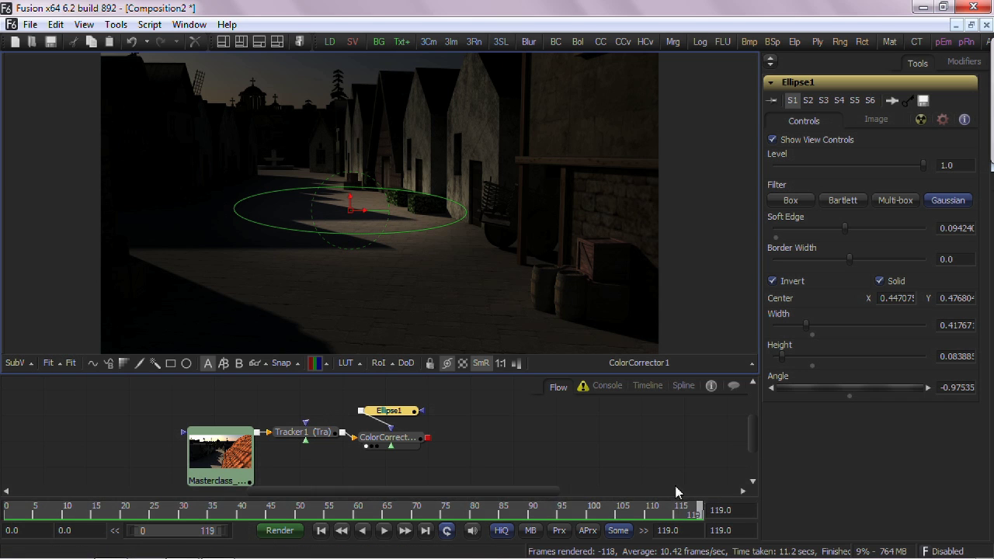
Reposition the ellipse at frame 82 with width 0.281, then refit it at frame 98.
{"action": "left_click", "coordinate": [684, 515]}
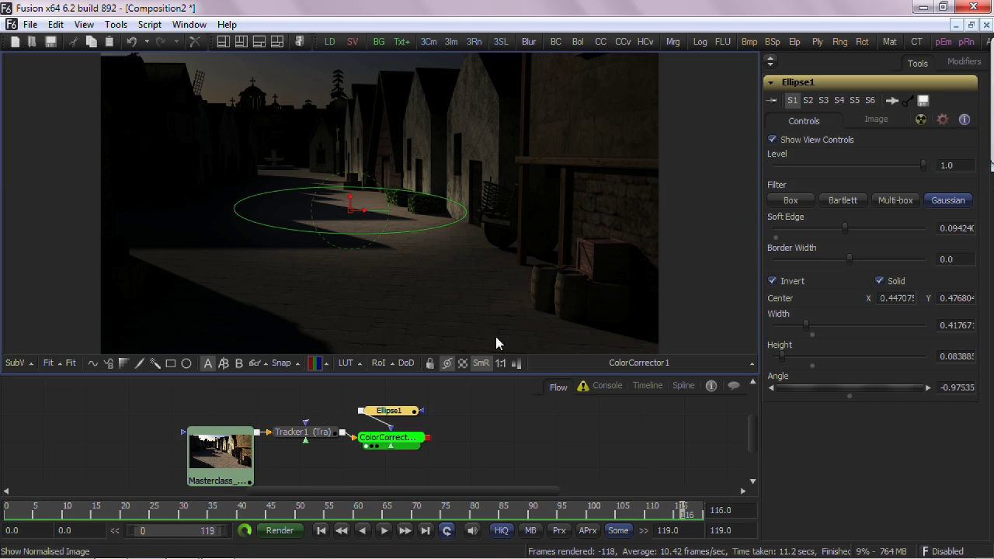
{"action": "left_click", "coordinate": [638, 515]}
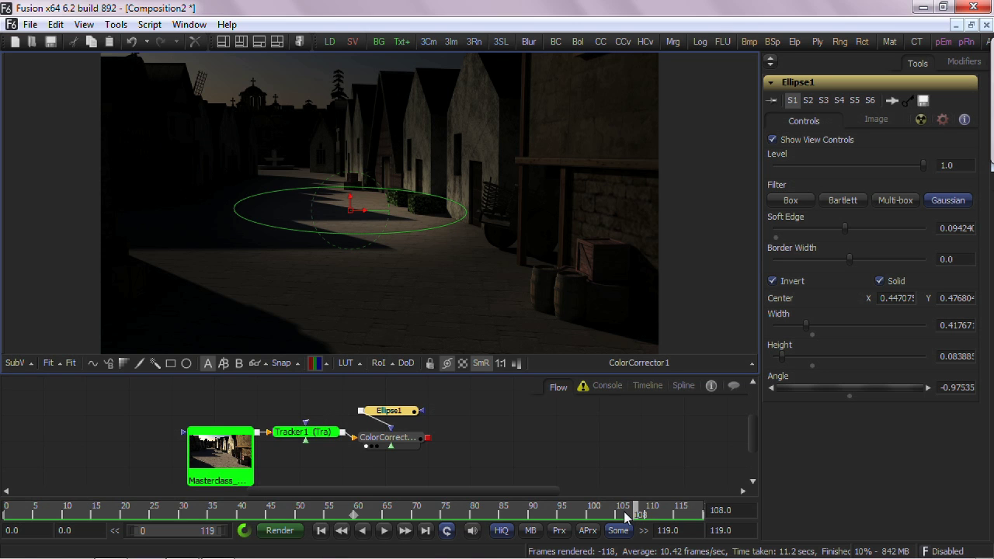
{"action": "left_click", "coordinate": [486, 511]}
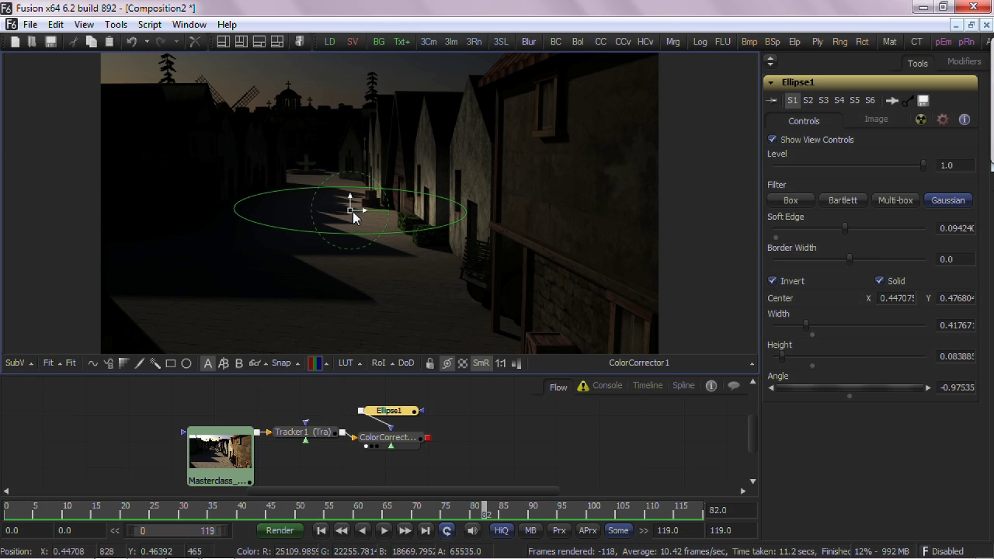
{"action": "left_click_drag", "start_coordinate": [351, 210], "coordinate": [330, 235]}
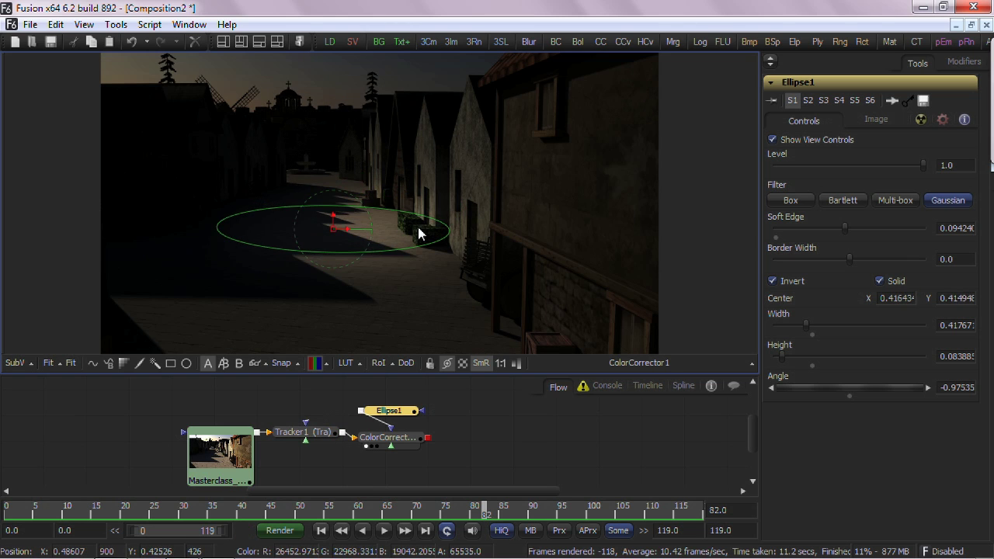
{"action": "left_click_drag", "start_coordinate": [441, 235], "coordinate": [411, 230]}
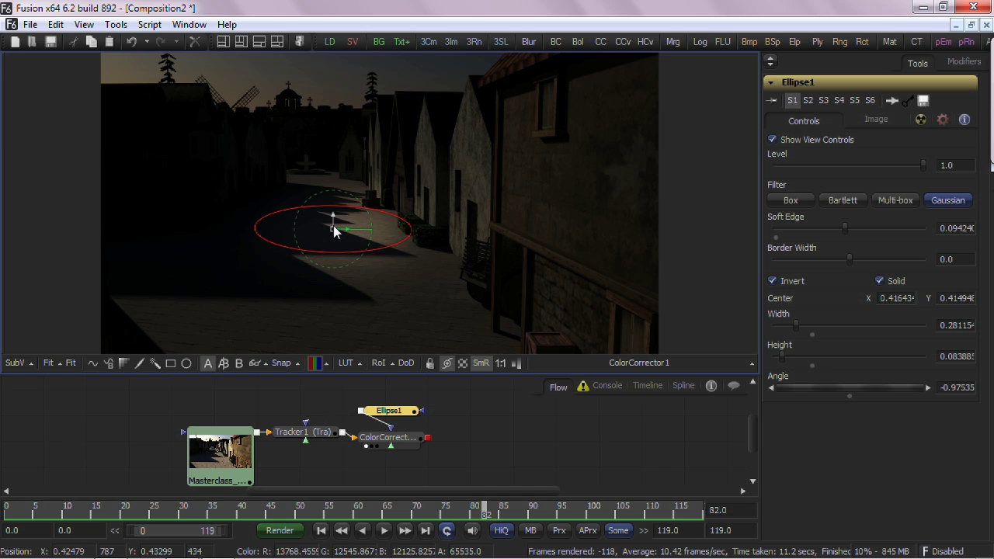
{"action": "left_click_drag", "start_coordinate": [333, 225], "coordinate": [332, 227]}
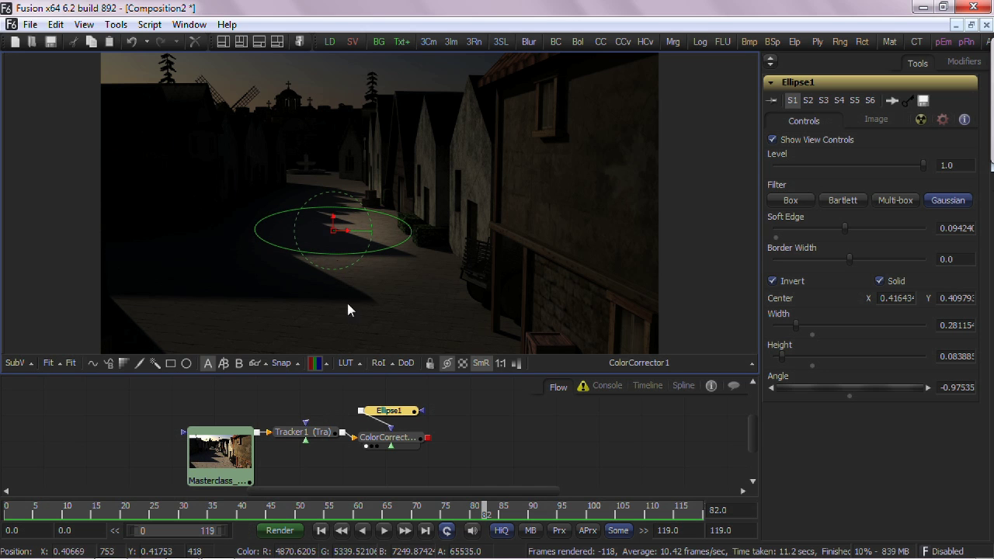
{"action": "left_click", "coordinate": [576, 511]}
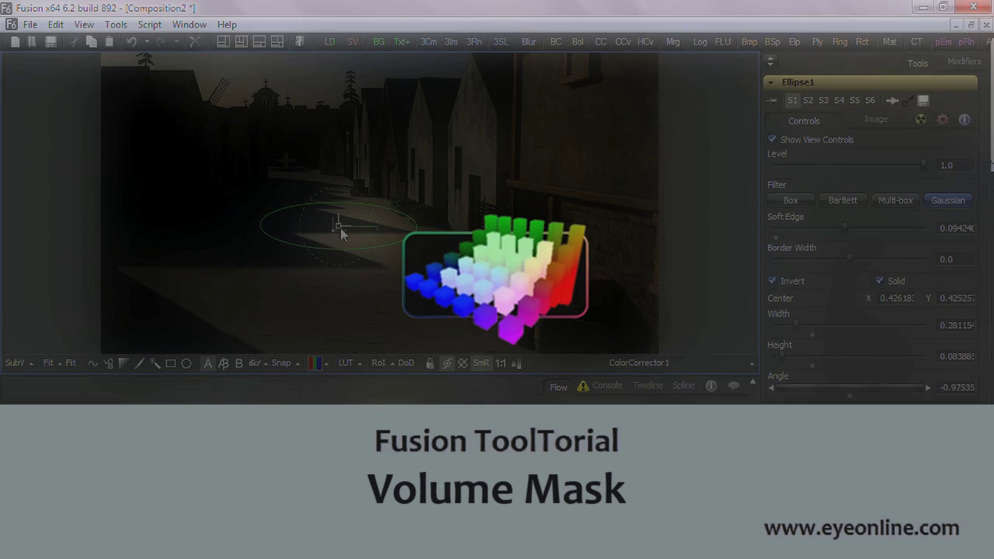
{"action": "left_click_drag", "start_coordinate": [340, 228], "coordinate": [344, 223]}
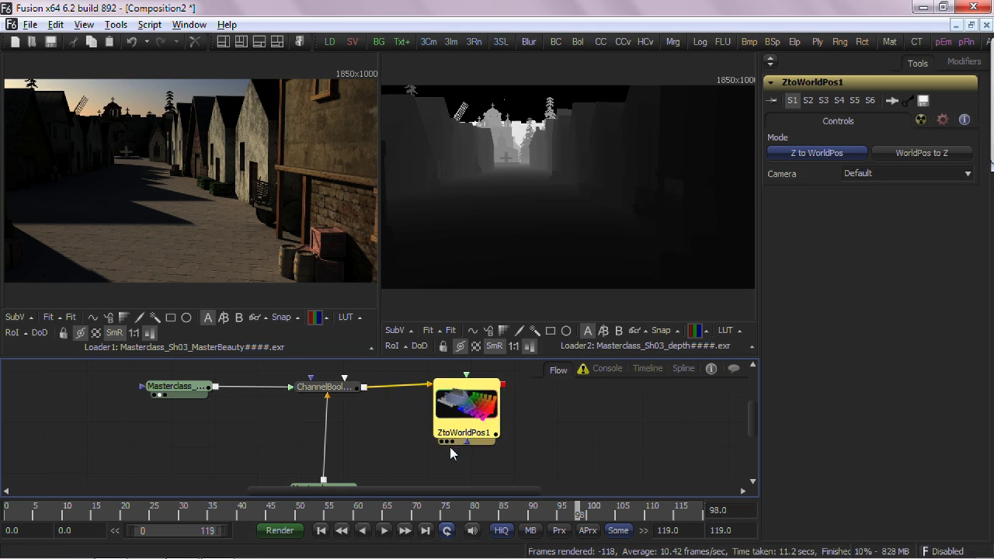
Select ZtoWorldPos1 and widen the depth pass viewer.
{"action": "left_click", "coordinate": [486, 452]}
{"action": "left_click", "coordinate": [464, 392]}
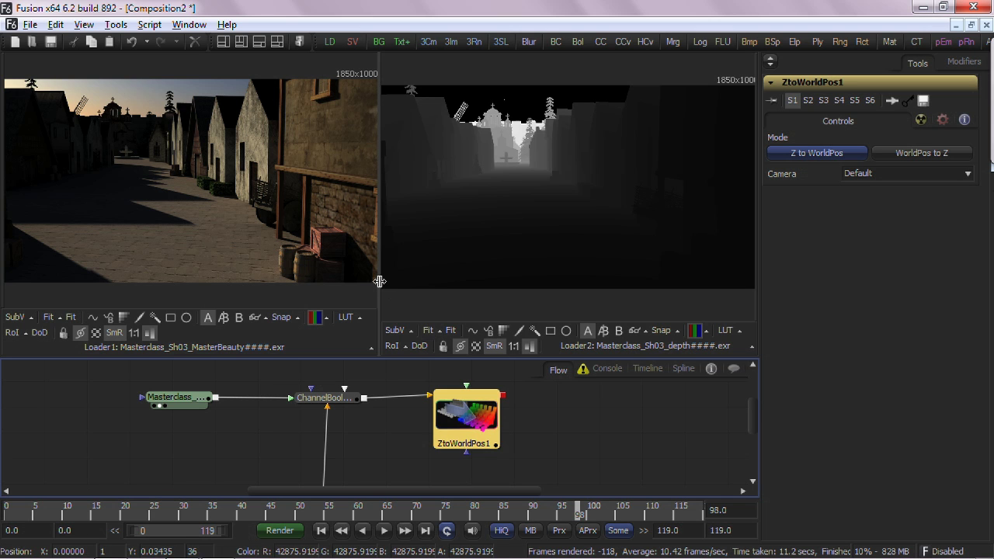
{"action": "left_click_drag", "start_coordinate": [379, 281], "coordinate": [153, 294]}
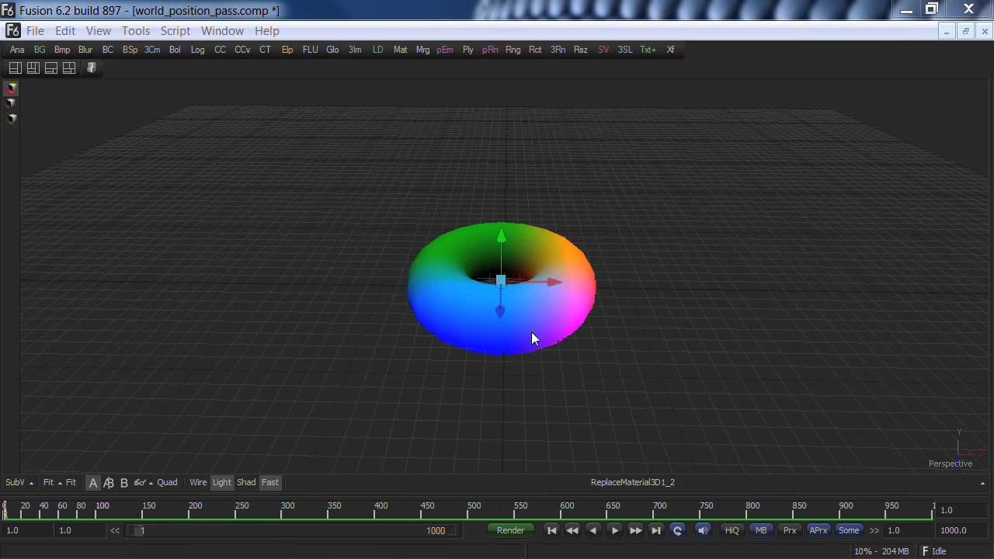
Orbit around the torus and slide it along X to shift its world-position colours.
{"action": "left_click_drag", "start_coordinate": [527, 300], "coordinate": [527, 254]}
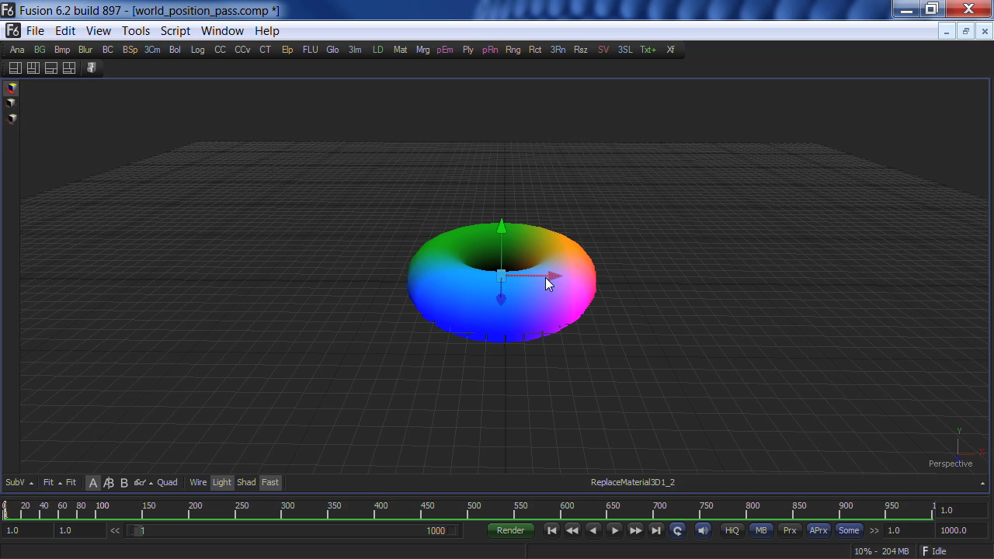
{"action": "left_click_drag", "start_coordinate": [545, 277], "coordinate": [513, 265]}
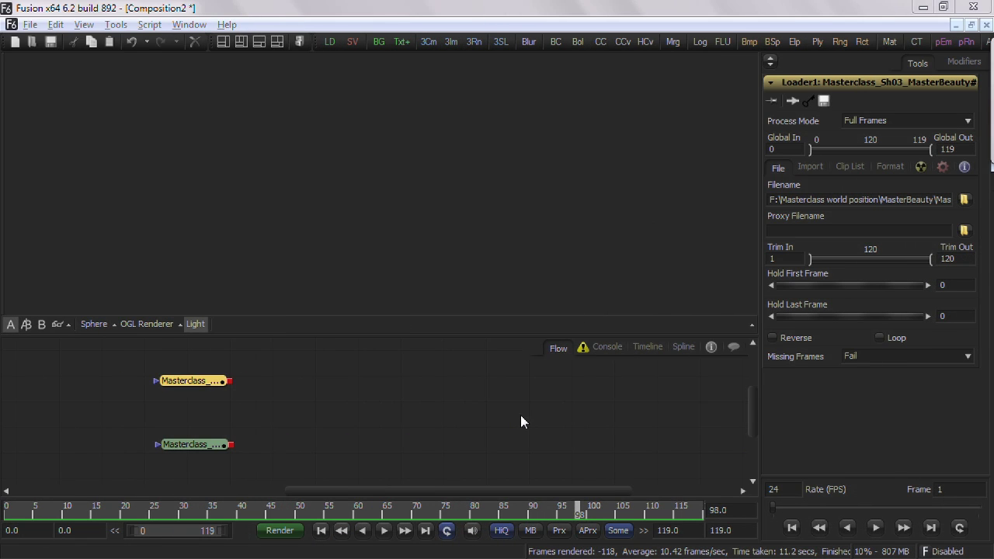
Add a Channel Booleans node via Ctrl+Space and feed it the second loader.
{"action": "left_click", "coordinate": [527, 416]}
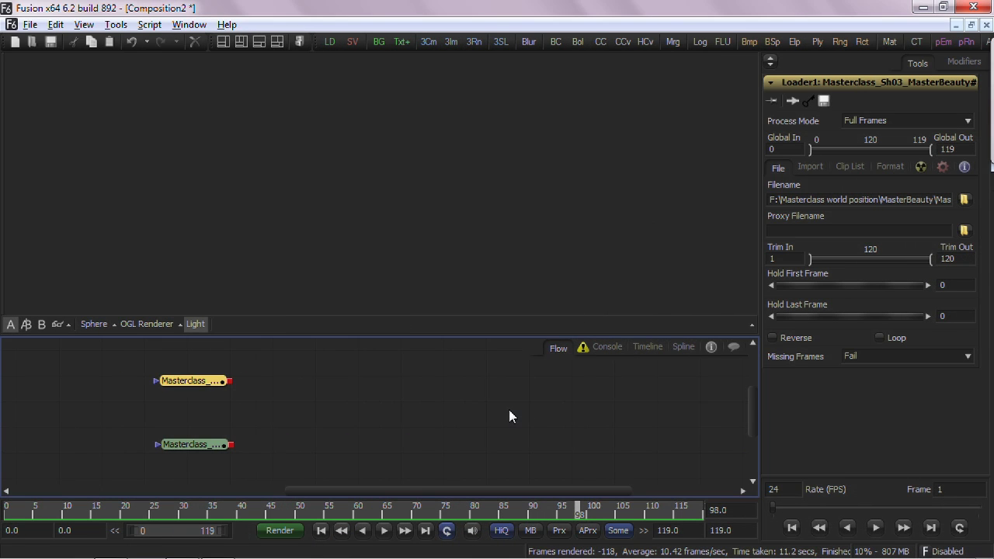
{"action": "key", "text": "ctrl+space"}
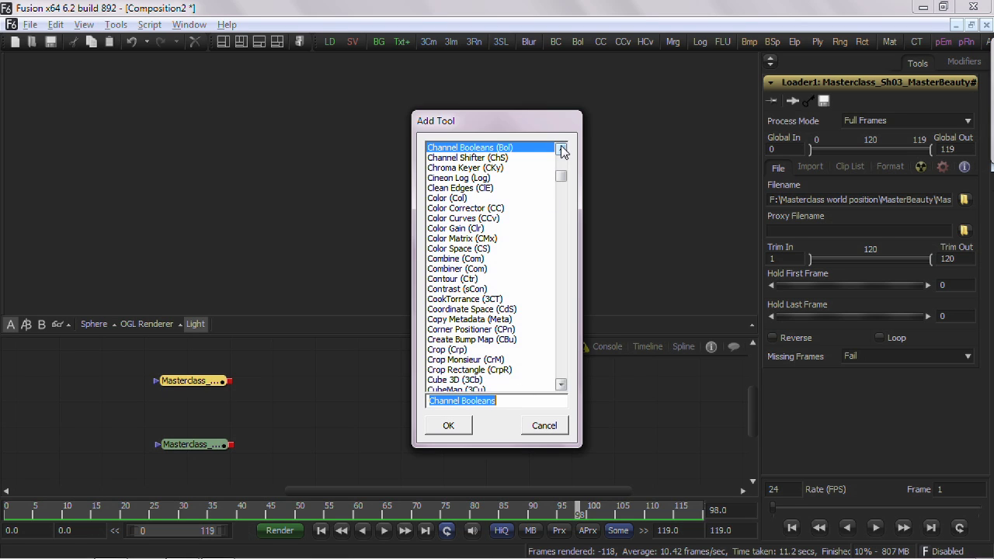
{"action": "left_click", "coordinate": [561, 149]}
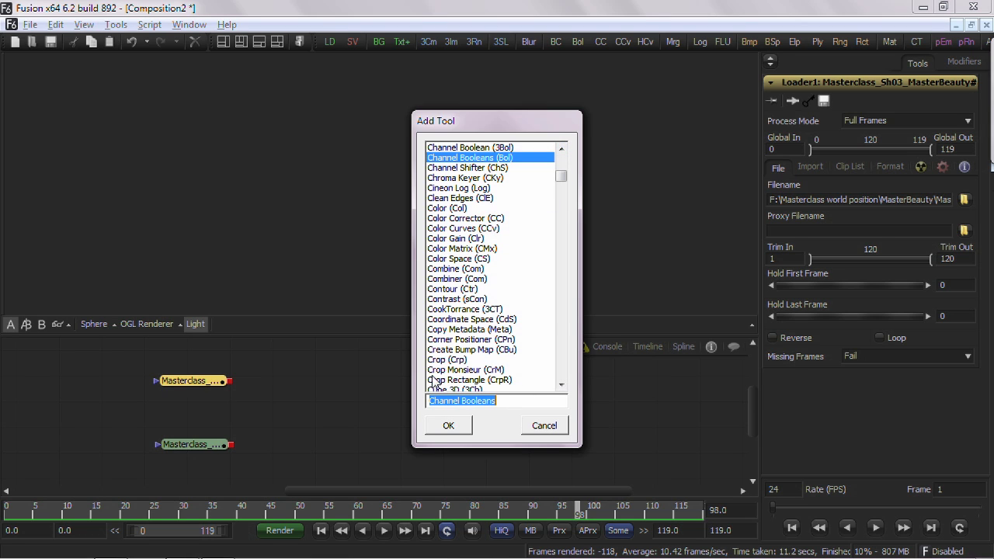
{"action": "left_click", "coordinate": [440, 425]}
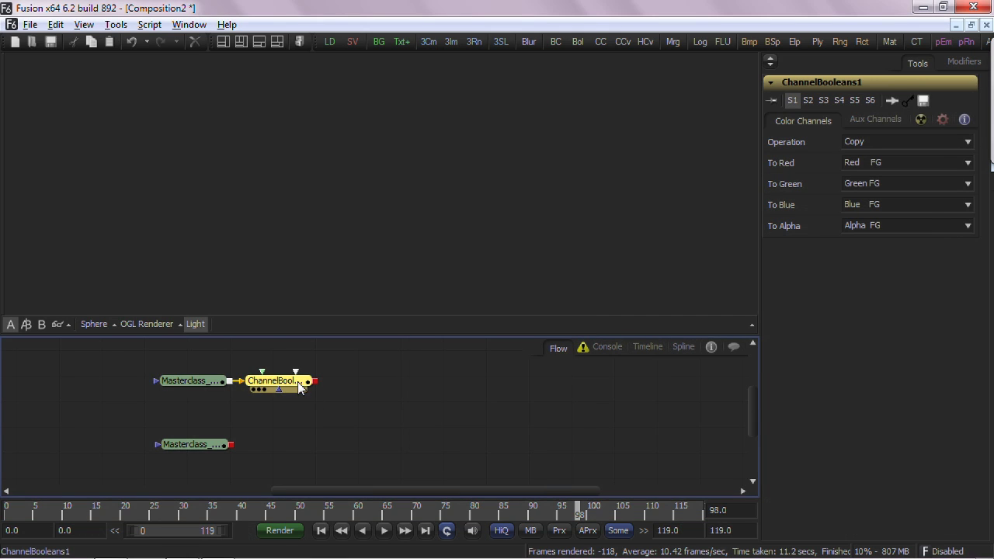
{"action": "left_click_drag", "start_coordinate": [299, 383], "coordinate": [319, 382]}
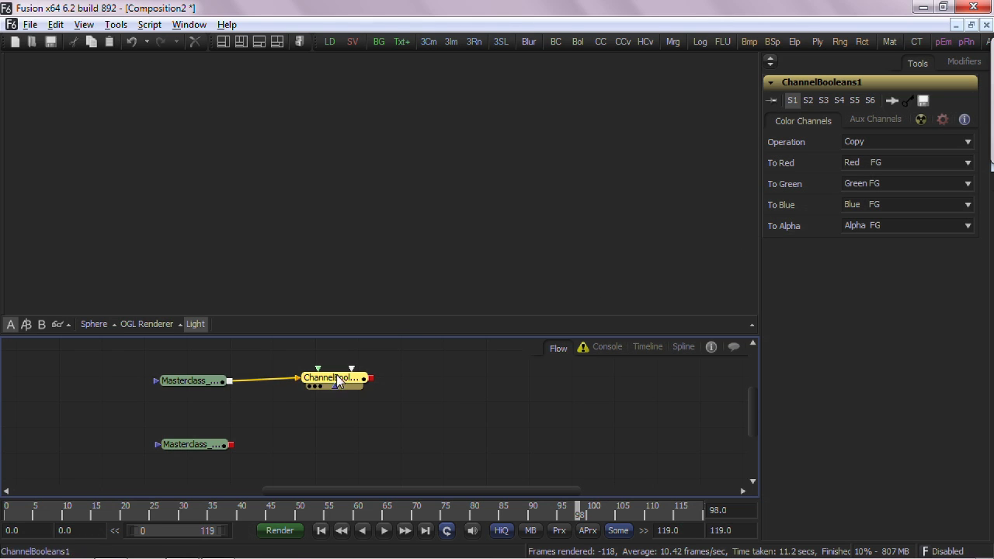
{"action": "left_click_drag", "start_coordinate": [232, 444], "coordinate": [324, 386]}
Set To Red, To Green and To Blue to Do Nothing on ChannelBooleans1.
{"action": "left_click", "coordinate": [868, 163]}
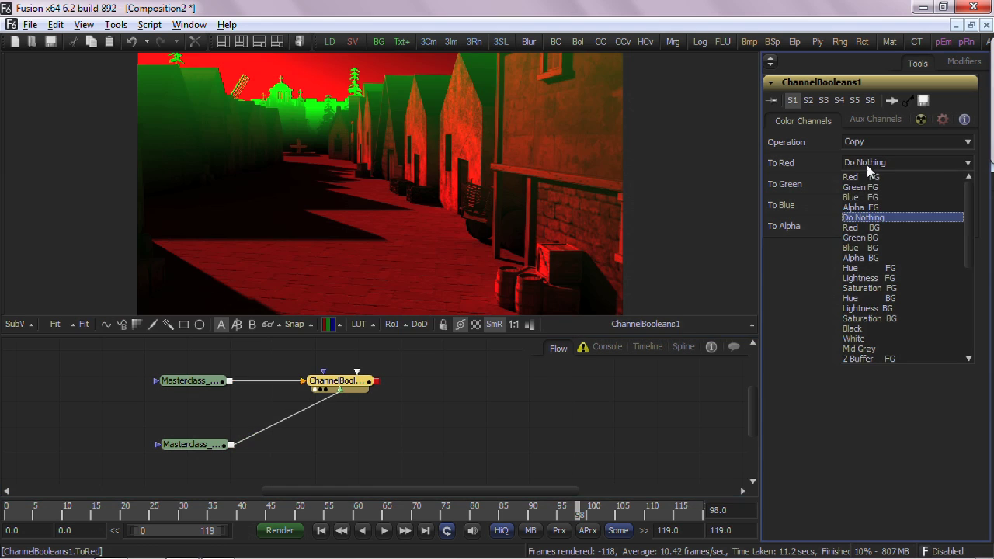
{"action": "left_click", "coordinate": [857, 217]}
{"action": "left_click", "coordinate": [859, 184]}
{"action": "left_click", "coordinate": [862, 227]}
{"action": "left_click", "coordinate": [854, 205]}
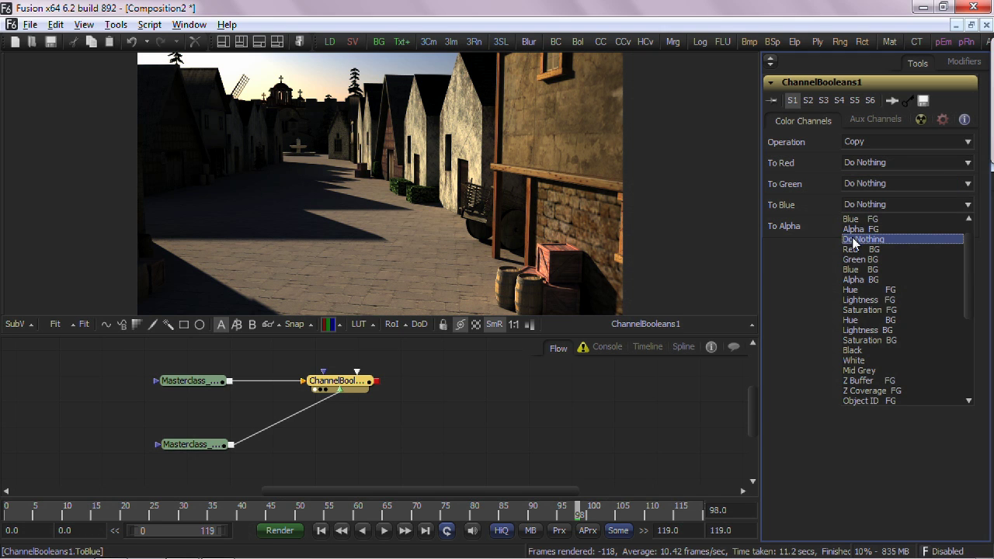
{"action": "left_click", "coordinate": [861, 239]}
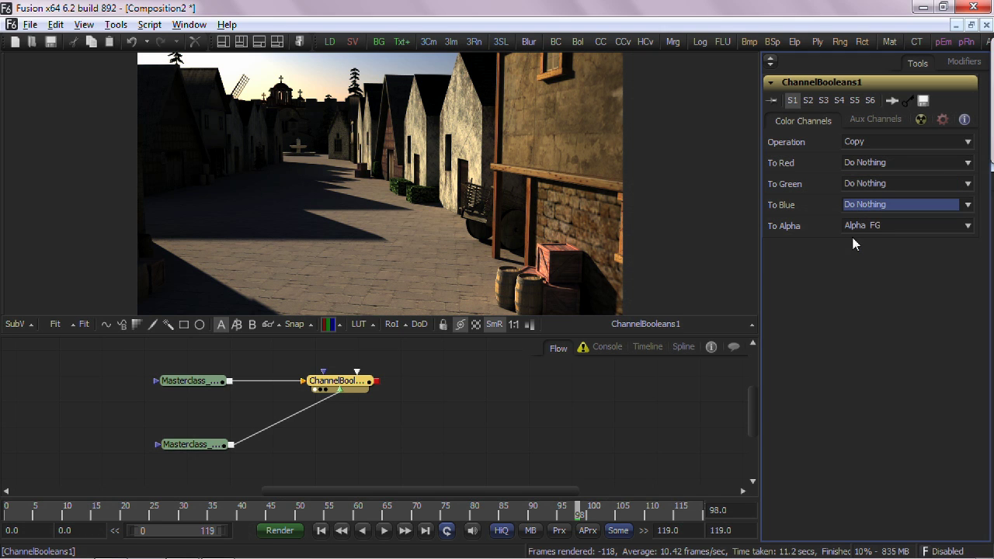
{"action": "left_click", "coordinate": [880, 116]}
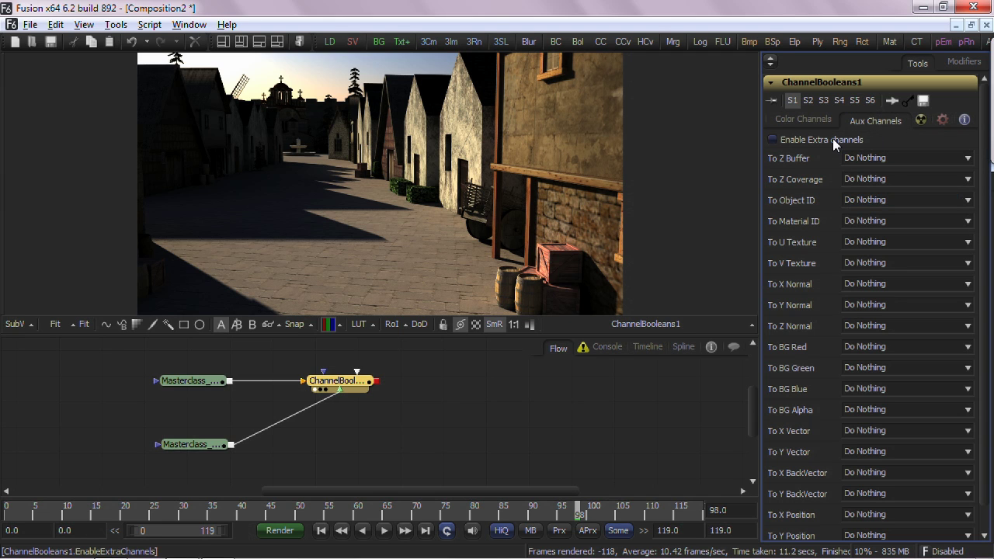
Enable extra channels and map X, Y, Z Position to Red FG, Green FG, Blue FG.
{"action": "left_click", "coordinate": [832, 138]}
{"action": "left_click", "coordinate": [905, 514]}
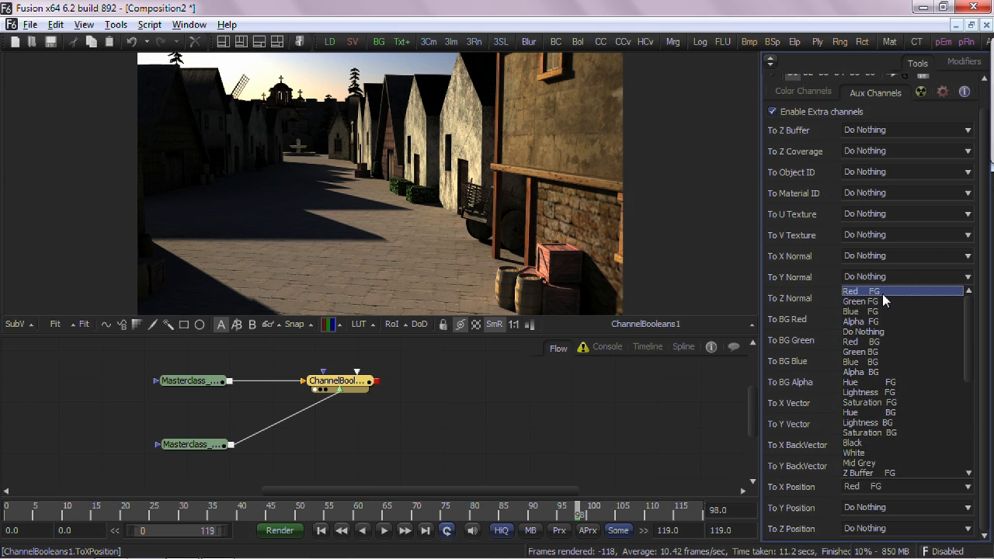
{"action": "left_click", "coordinate": [882, 292]}
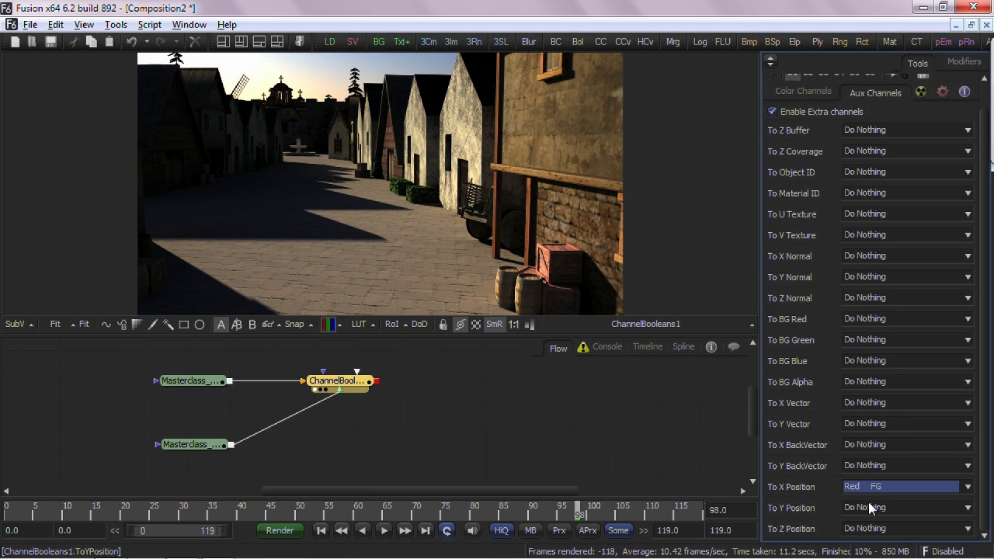
{"action": "left_click", "coordinate": [869, 507]}
{"action": "left_click", "coordinate": [868, 323]}
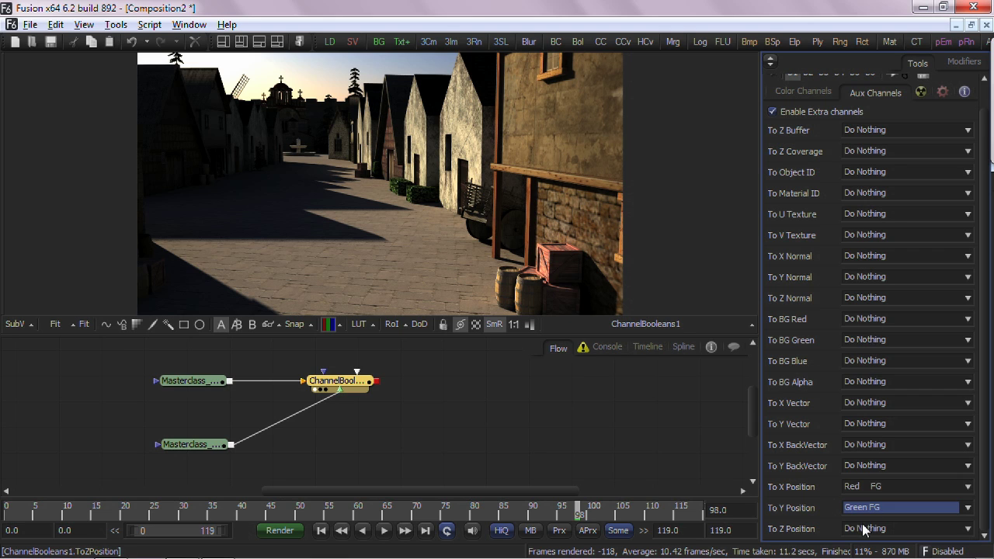
{"action": "left_click", "coordinate": [865, 529]}
{"action": "left_click", "coordinate": [876, 357]}
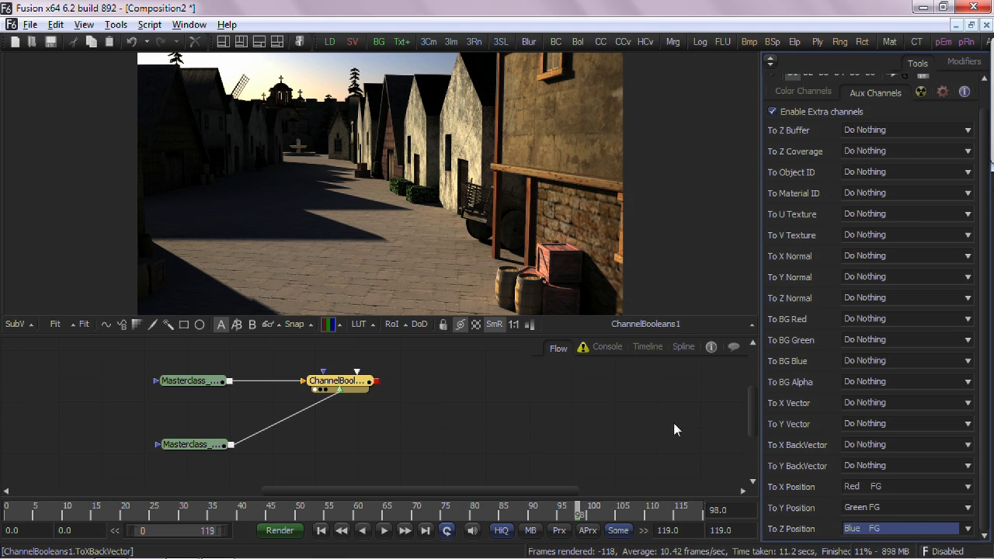
{"action": "left_click", "coordinate": [547, 414]}
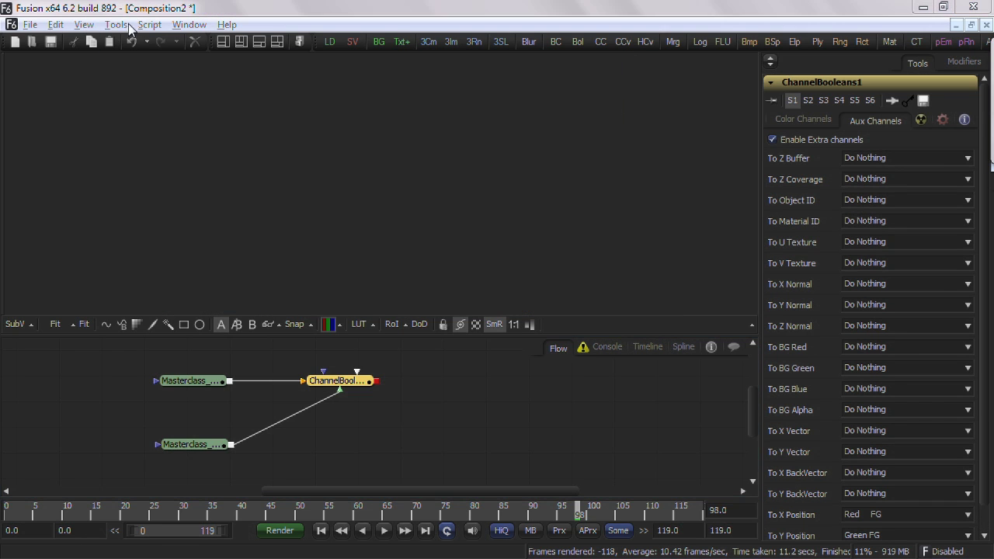
{"action": "left_click", "coordinate": [124, 25]}
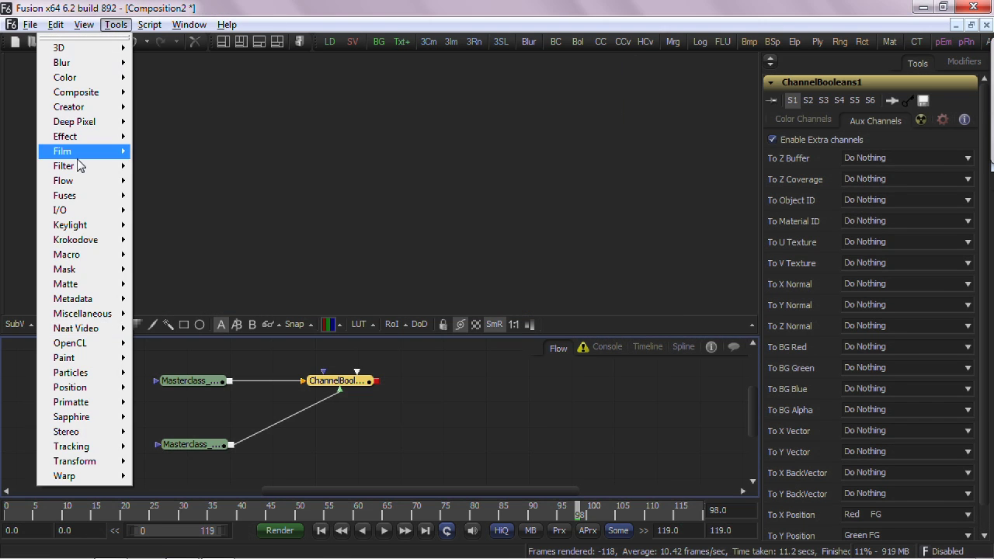
Add VolumeMask1 from Tools > Position and pick its translation on a street point, nudged slightly left.
{"action": "mouse_move", "coordinate": [88, 388]}
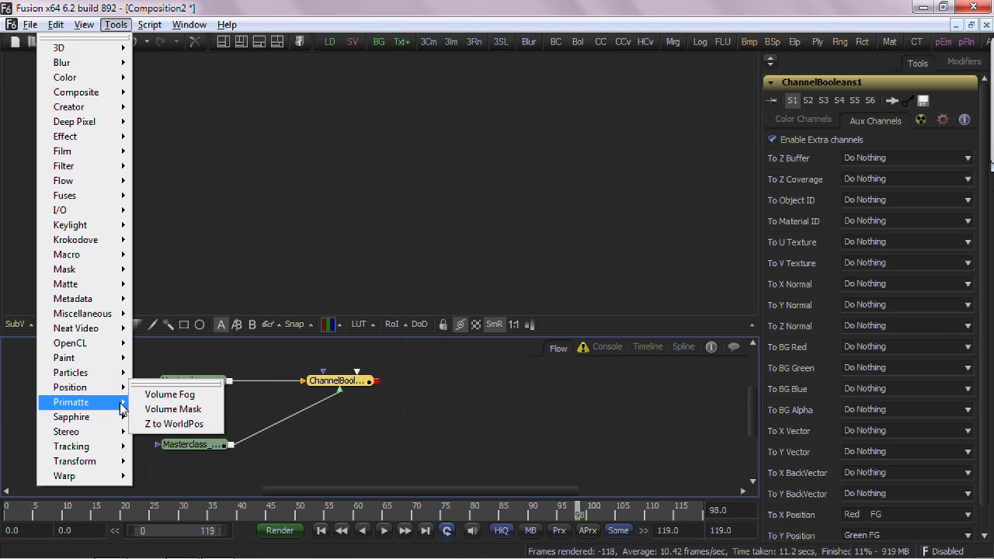
{"action": "left_click", "coordinate": [173, 409]}
{"action": "key", "text": "1"}
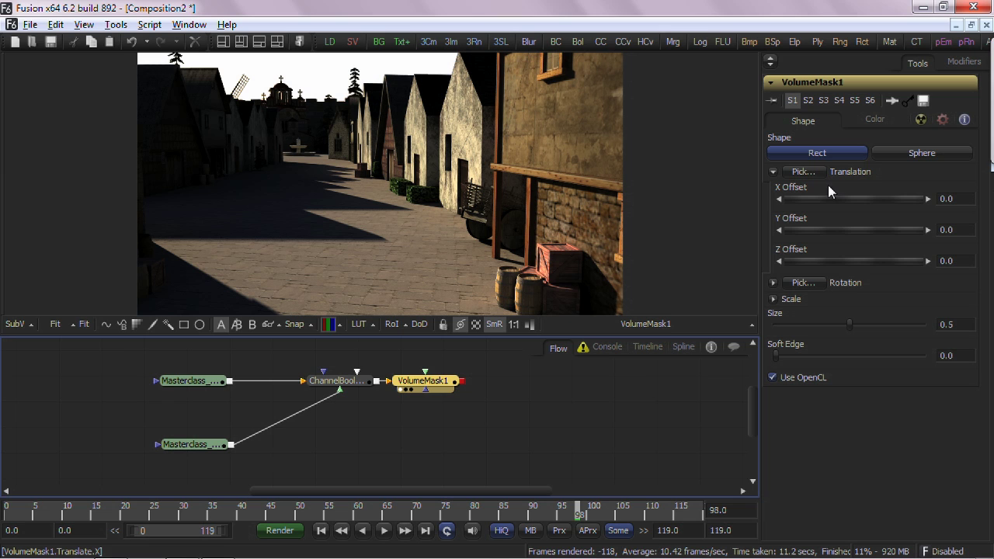
{"action": "left_click_drag", "start_coordinate": [812, 171], "coordinate": [349, 194]}
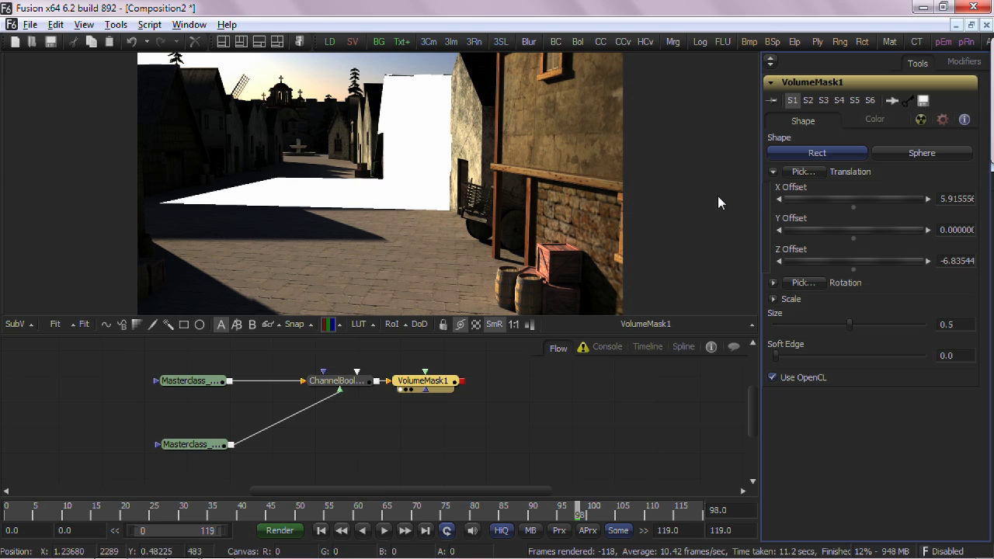
{"action": "left_click", "coordinate": [809, 200]}
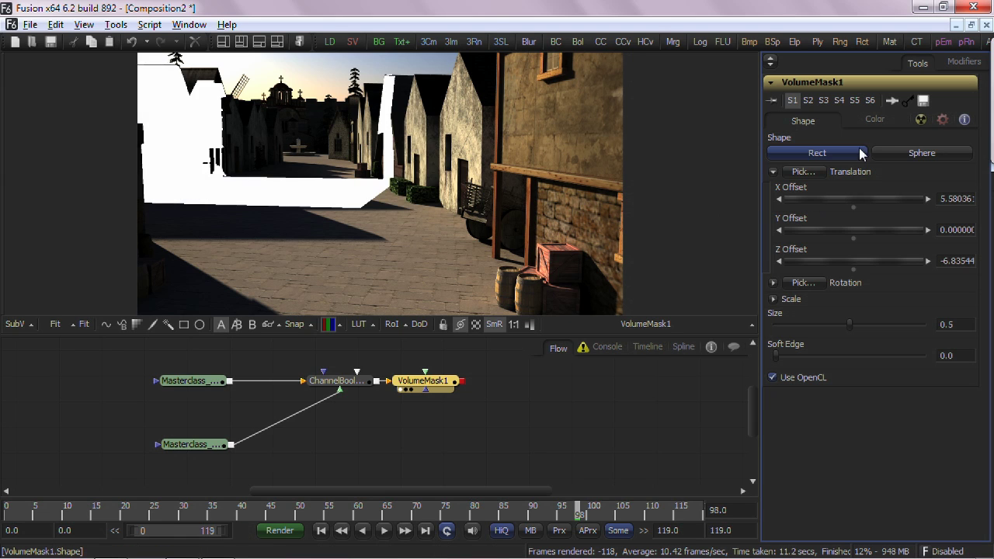
{"action": "left_click", "coordinate": [893, 153]}
{"action": "left_click", "coordinate": [817, 153]}
{"action": "left_click", "coordinate": [875, 119]}
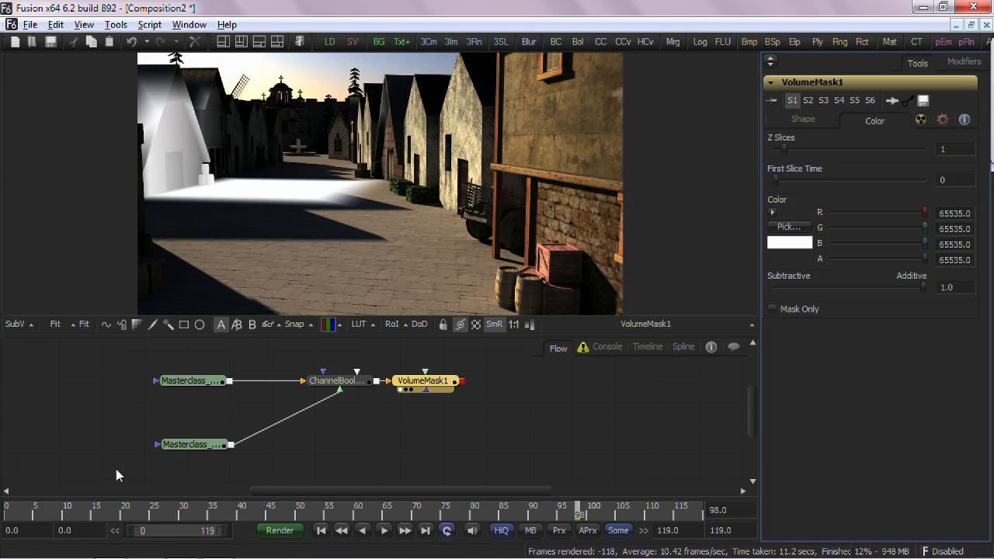
{"action": "left_click", "coordinate": [18, 514]}
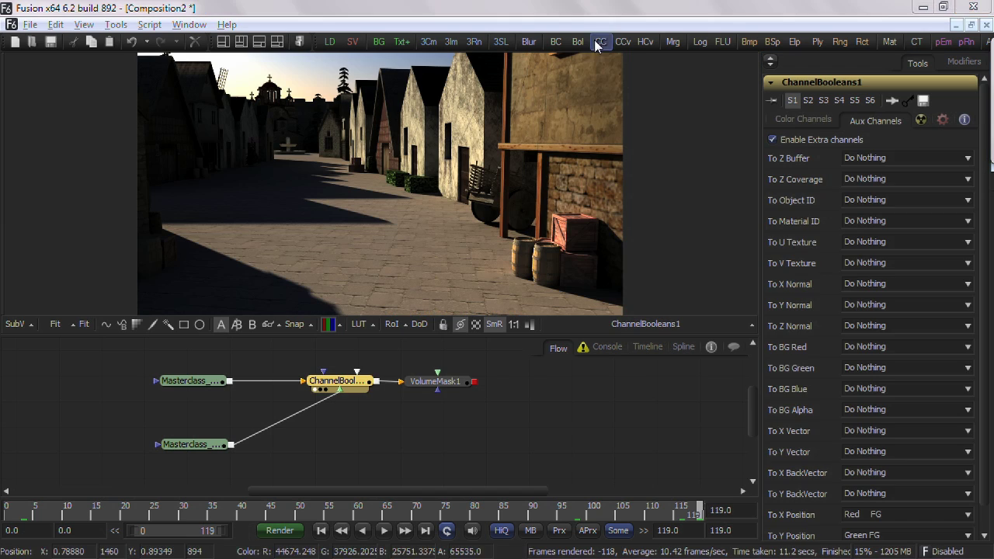
Add a Color Corrector fed by ChannelBooleans1 and lower its Master RGB Gain to 0.347.
{"action": "left_click_drag", "start_coordinate": [601, 41], "coordinate": [413, 437]}
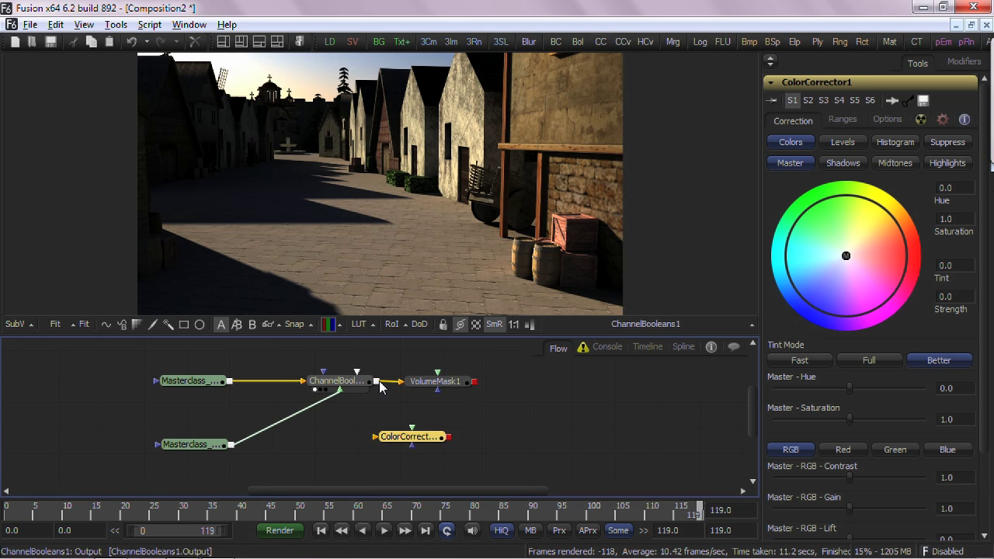
{"action": "left_click_drag", "start_coordinate": [375, 381], "coordinate": [408, 441]}
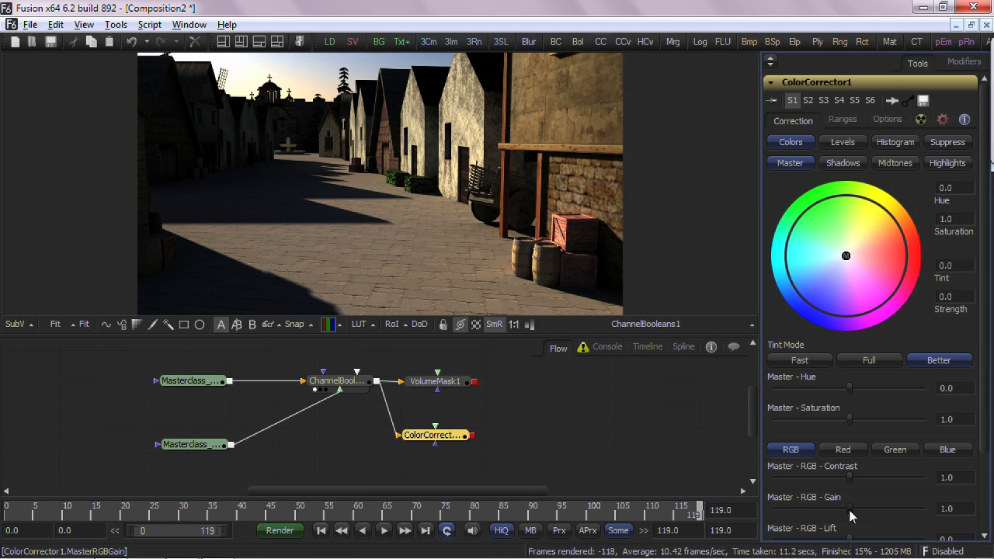
{"action": "left_click_drag", "start_coordinate": [849, 509], "coordinate": [808, 506]}
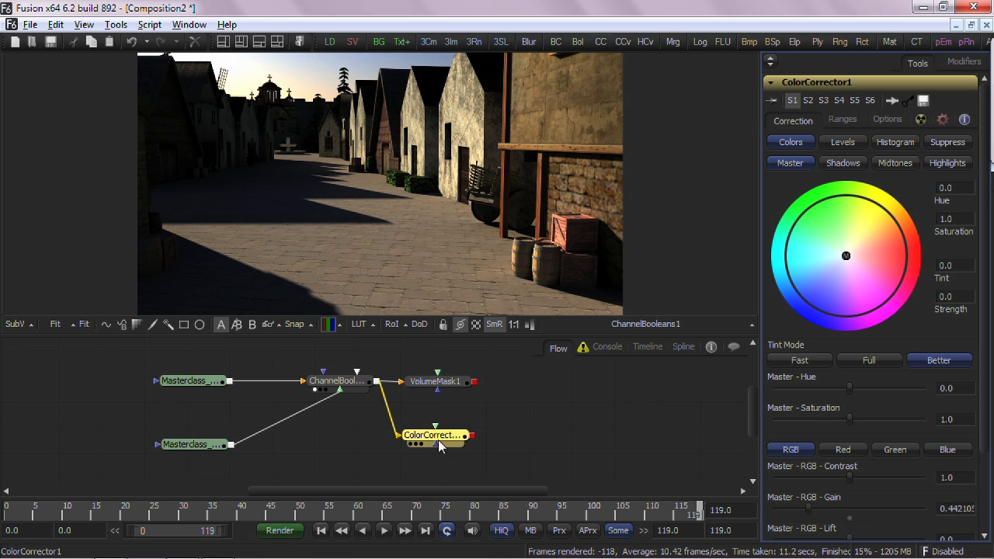
{"action": "key", "text": "1"}
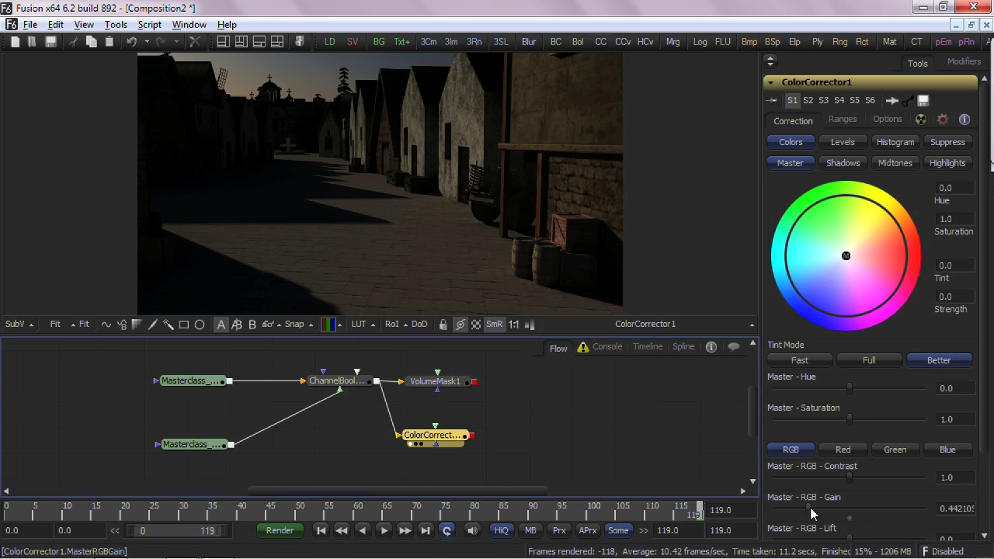
{"action": "left_click_drag", "start_coordinate": [810, 507], "coordinate": [803, 510]}
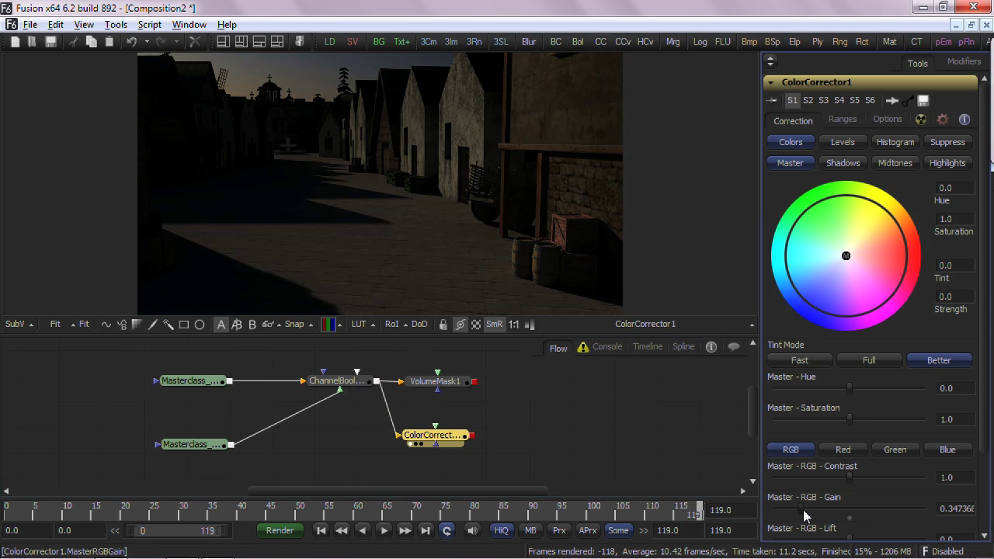
{"action": "left_click", "coordinate": [435, 381]}
{"action": "left_click", "coordinate": [874, 119]}
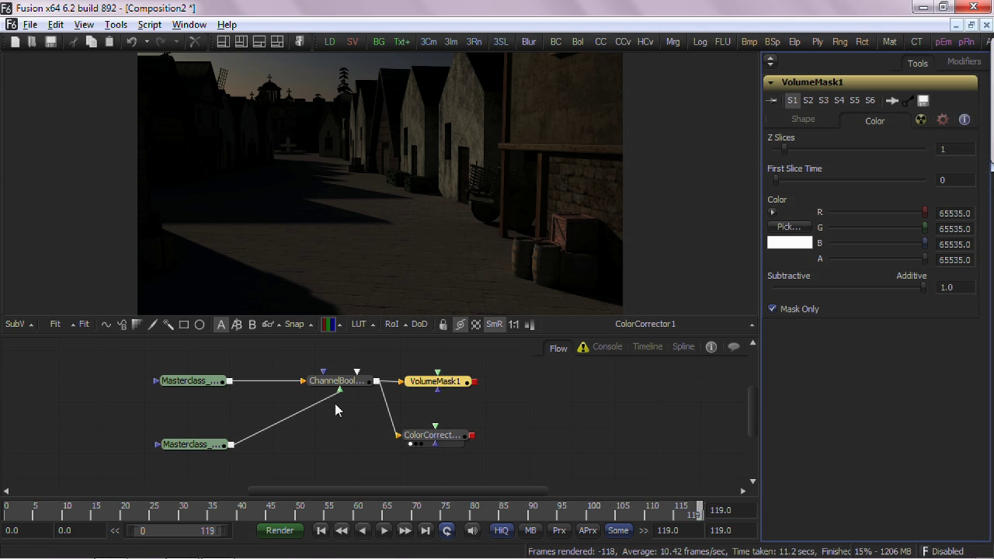
Wire VolumeMask1 into ColorCorrector1's mask input and turn on Apply Mask Inverted.
{"action": "left_click", "coordinate": [415, 390]}
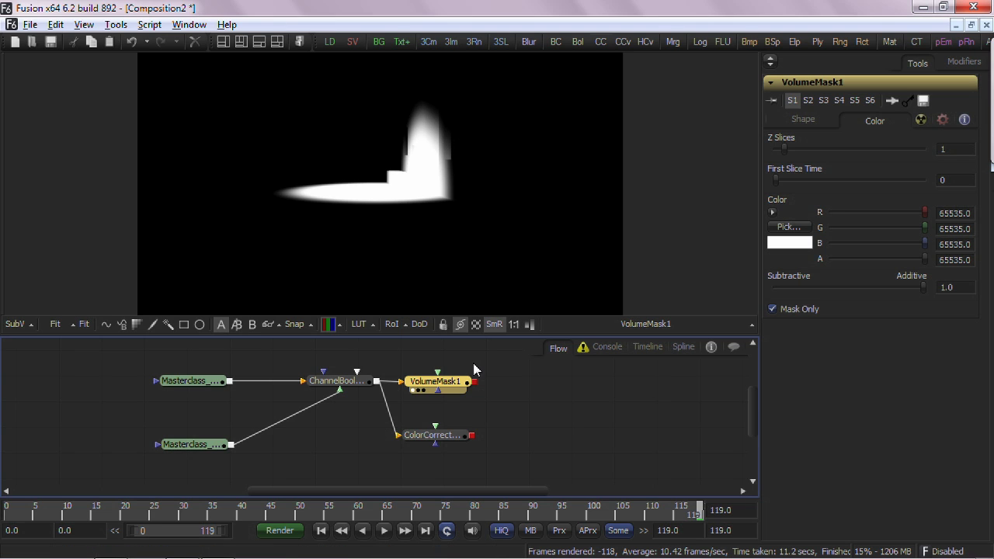
{"action": "left_click_drag", "start_coordinate": [474, 382], "coordinate": [444, 440]}
{"action": "left_click", "coordinate": [411, 444]}
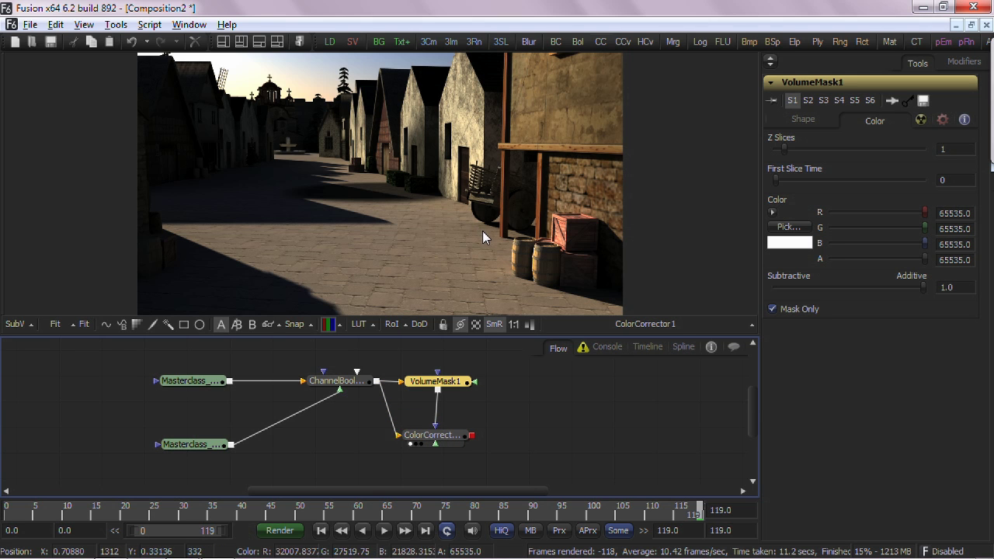
{"action": "left_click", "coordinate": [787, 205]}
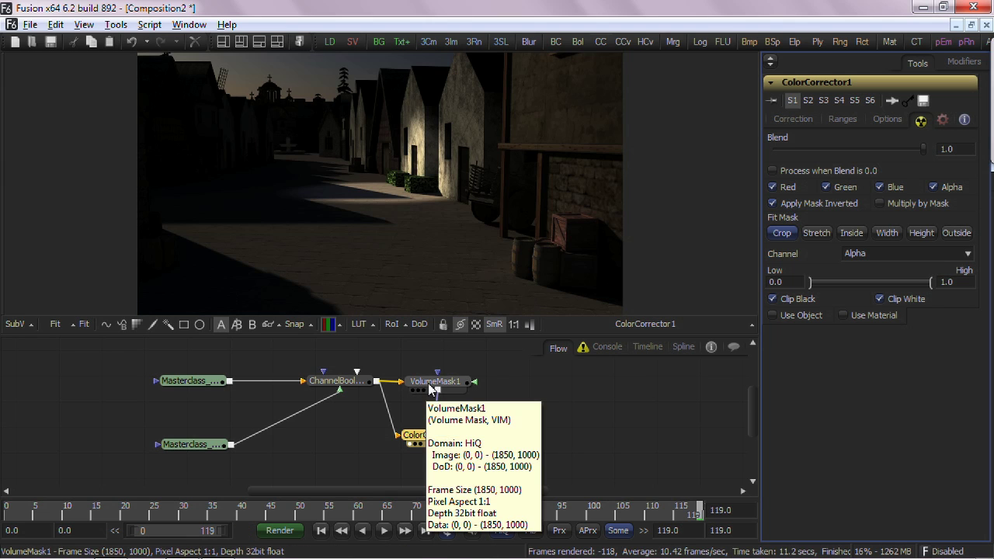
{"action": "left_click_drag", "start_coordinate": [426, 392], "coordinate": [430, 387]}
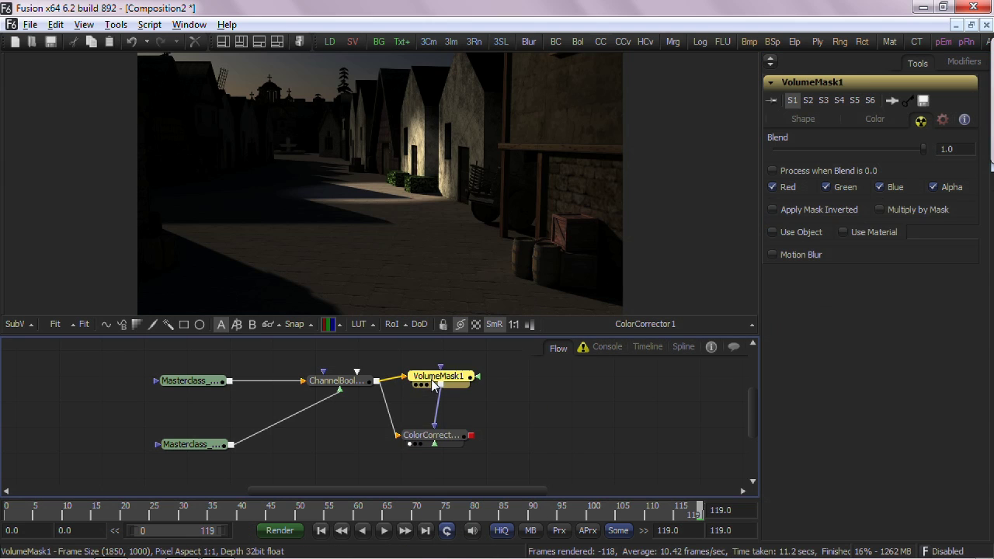
{"action": "left_click", "coordinate": [35, 515]}
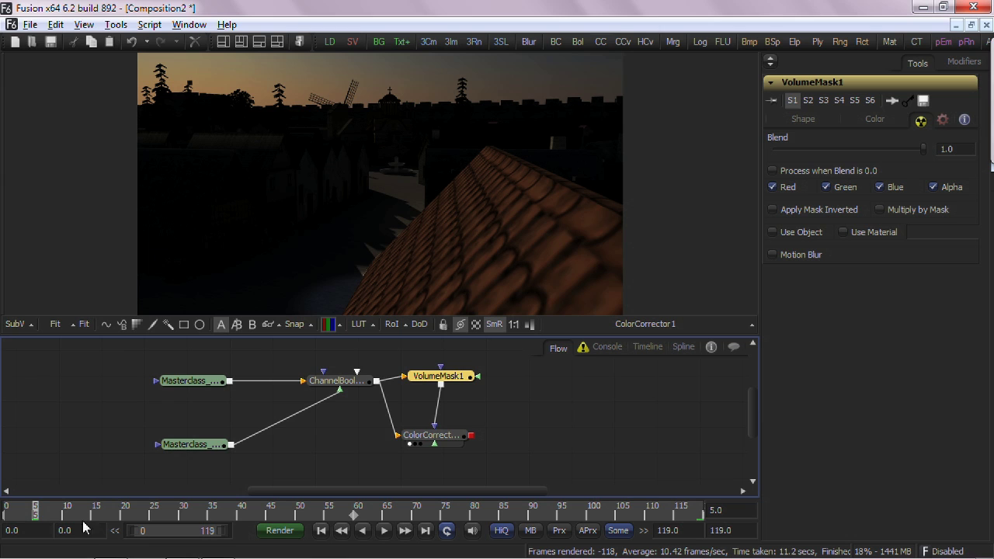
{"action": "left_click", "coordinate": [676, 511]}
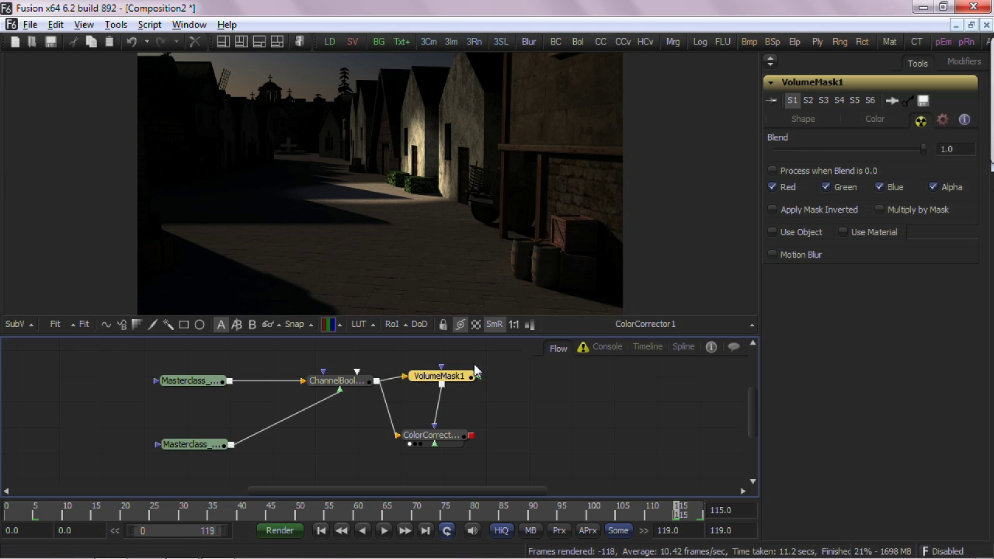
Raise VolumeMask1's sphere Size to 0.445, then preview the wider lit pool across frames.
{"action": "left_click", "coordinate": [802, 122]}
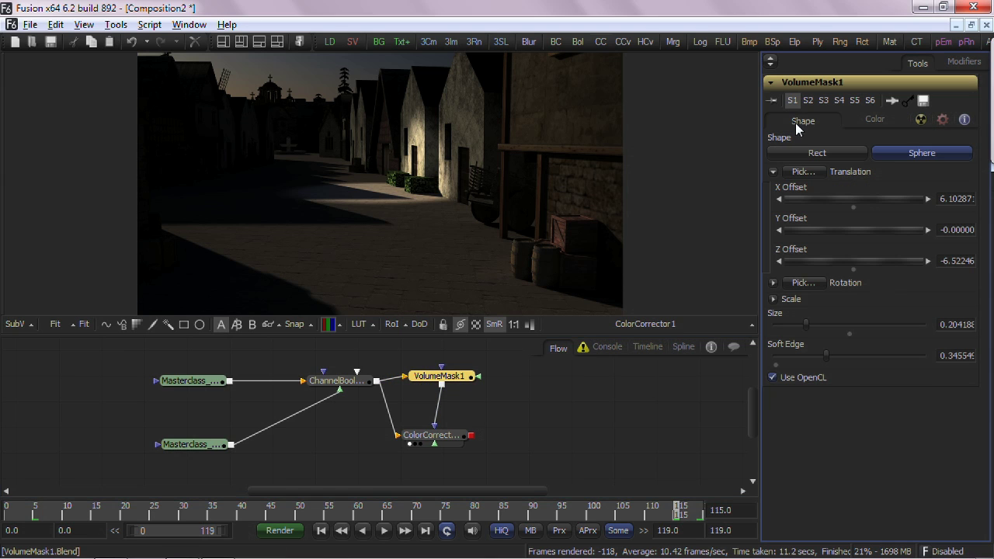
{"action": "left_click_drag", "start_coordinate": [826, 355], "coordinate": [841, 323]}
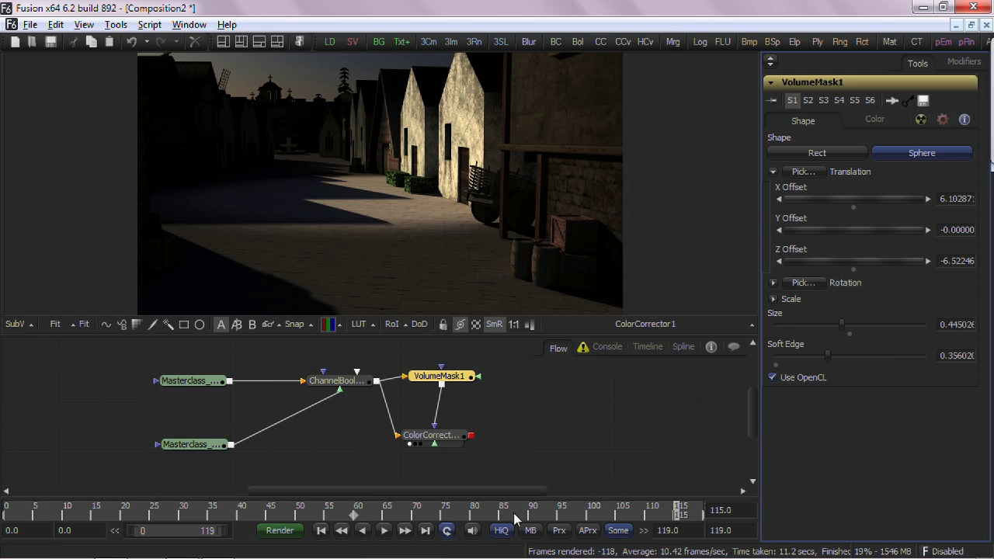
{"action": "left_click_drag", "start_coordinate": [572, 516], "coordinate": [27, 515]}
{"action": "left_click", "coordinate": [570, 511]}
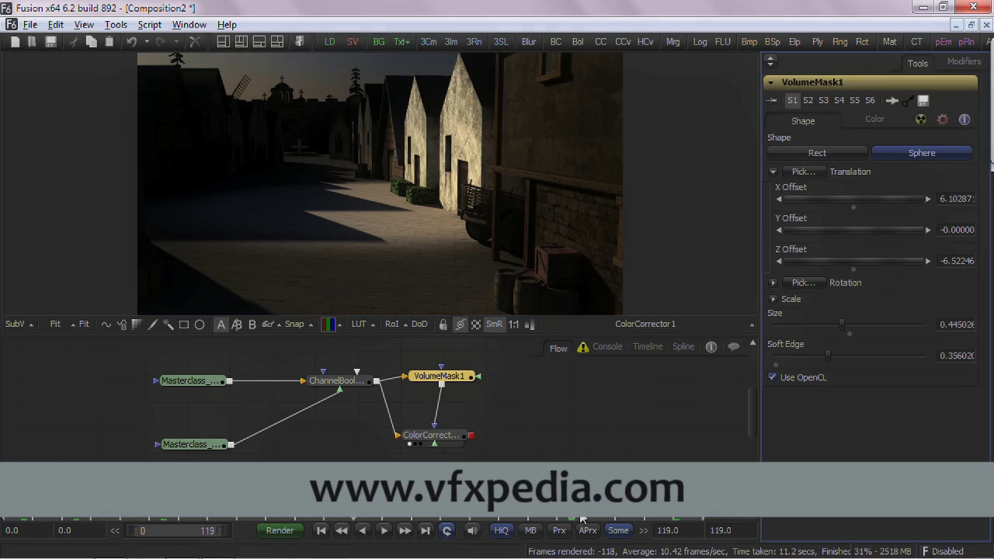